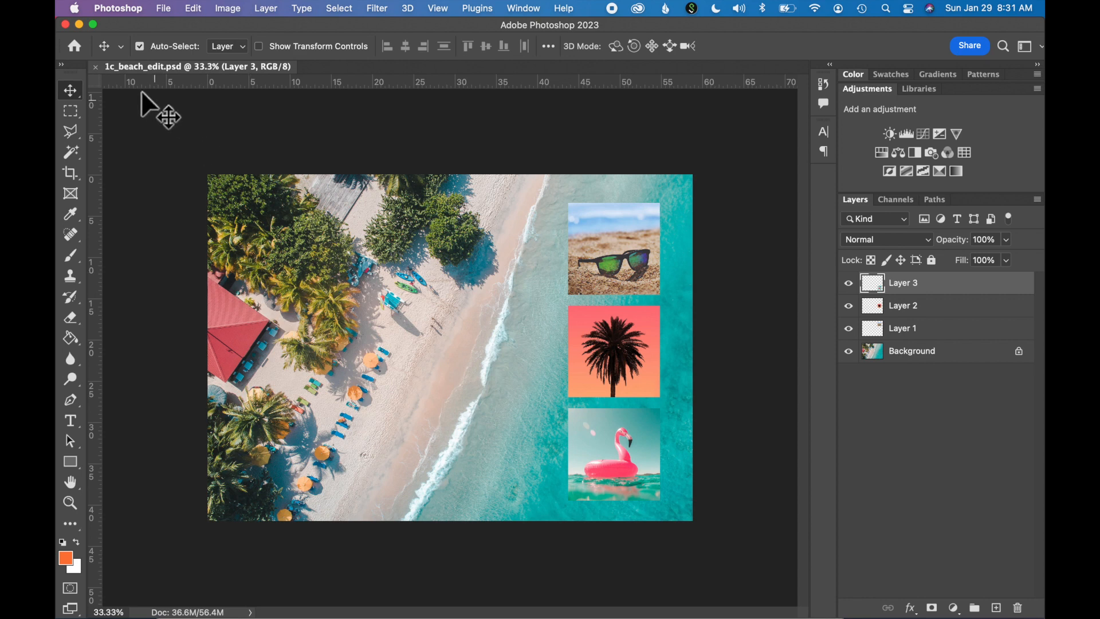
- Close 1c_beach_edit.psd and open 1c_flamingo.jpg, 1c_palmtree.jpg, 1c_beach.jpg and 1c_sunglasses.jpg from the exercise images folder
left_click(99, 70)
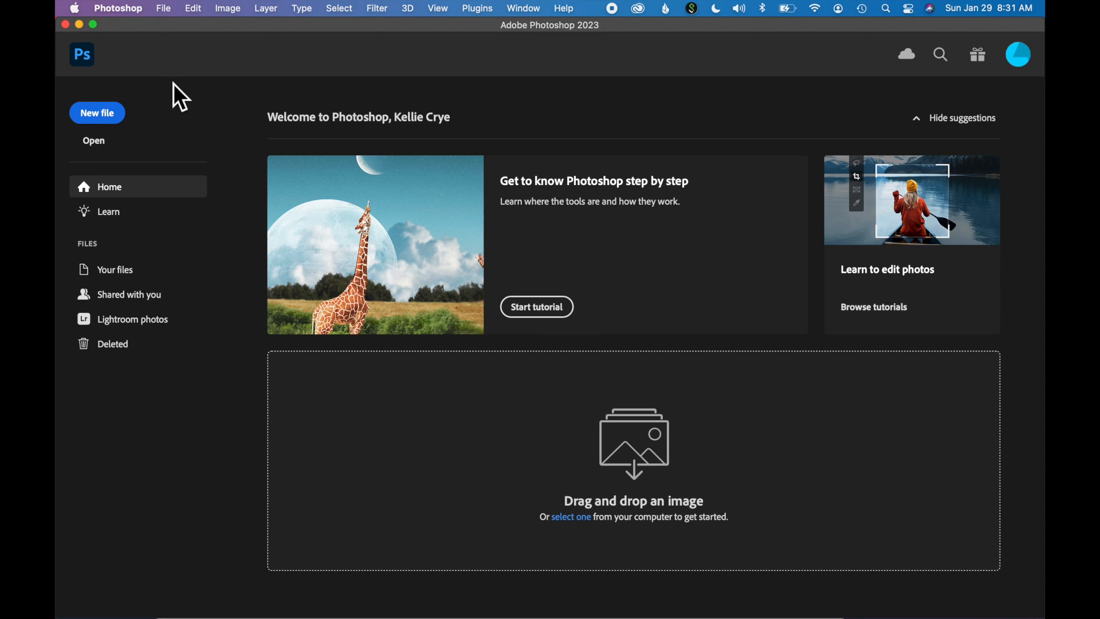
left_click(164, 8)
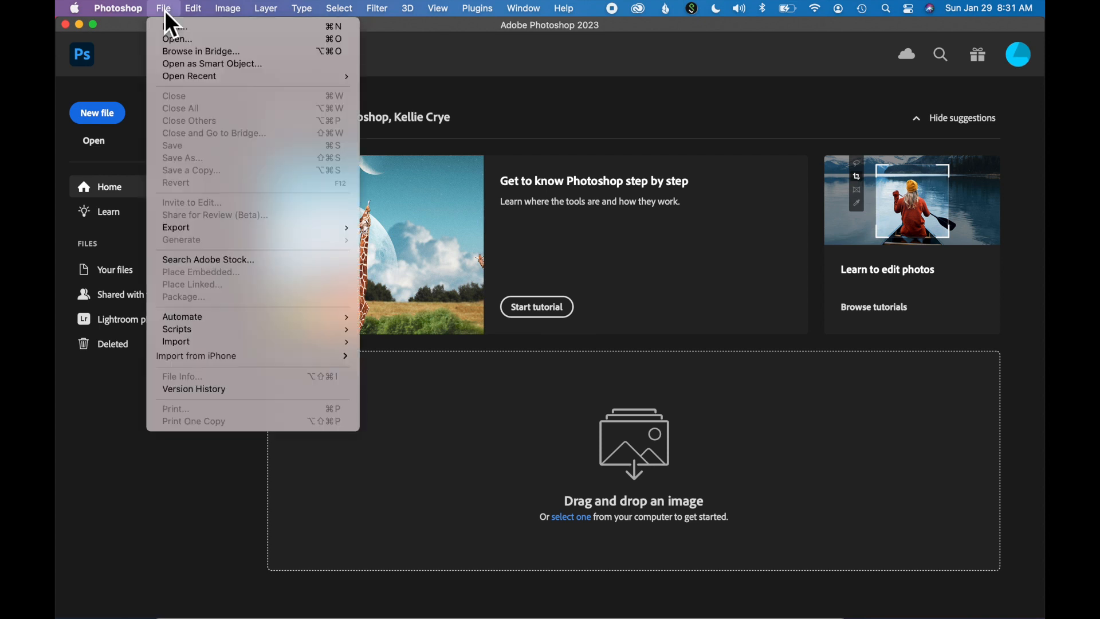
left_click(175, 40)
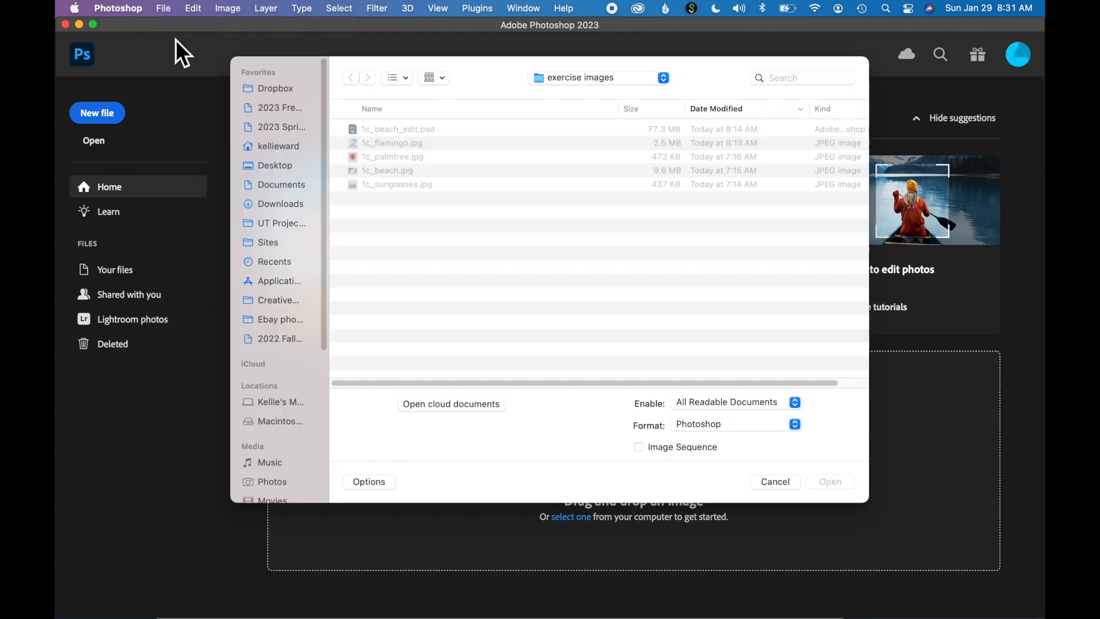
left_click(424, 144)
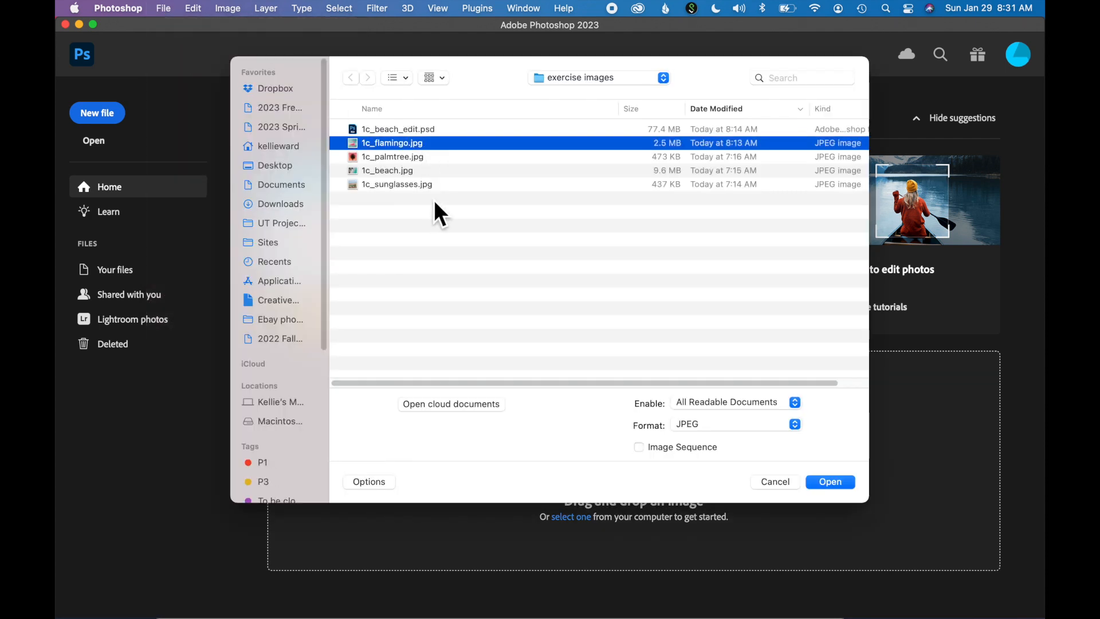
left_click(430, 188, "shift")
key("Return")
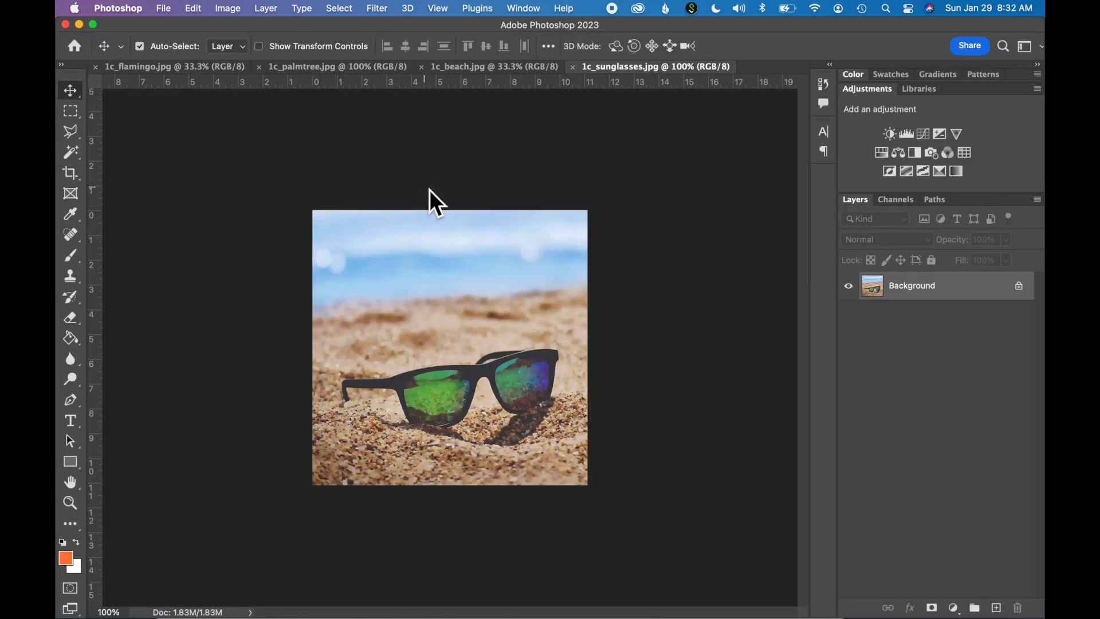
- Look through the four open images and reorder the documents as beach, sunglasses, palm tree, flamingo
left_click(173, 69)
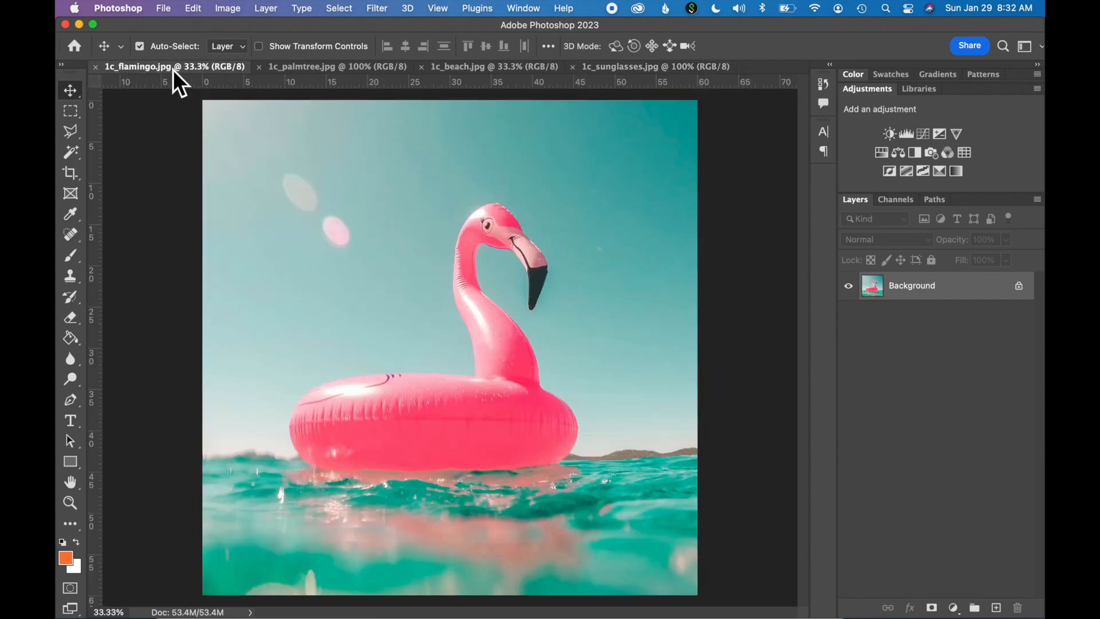
left_click(323, 69)
left_click(487, 69)
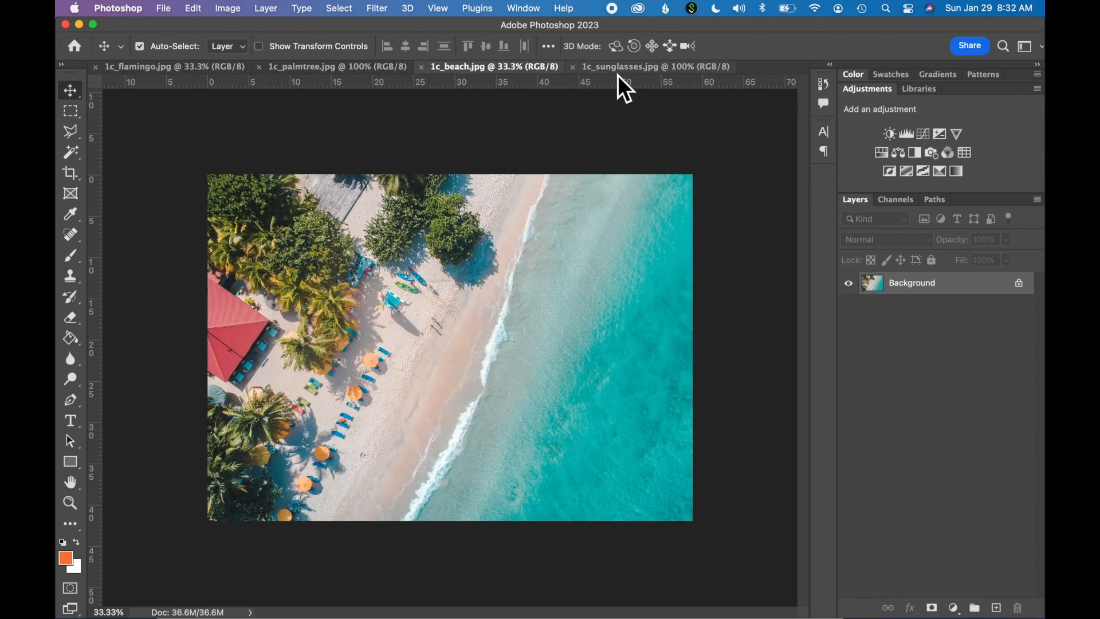
left_click(620, 72)
left_click(518, 70)
left_click_drag(517, 70, 185, 70)
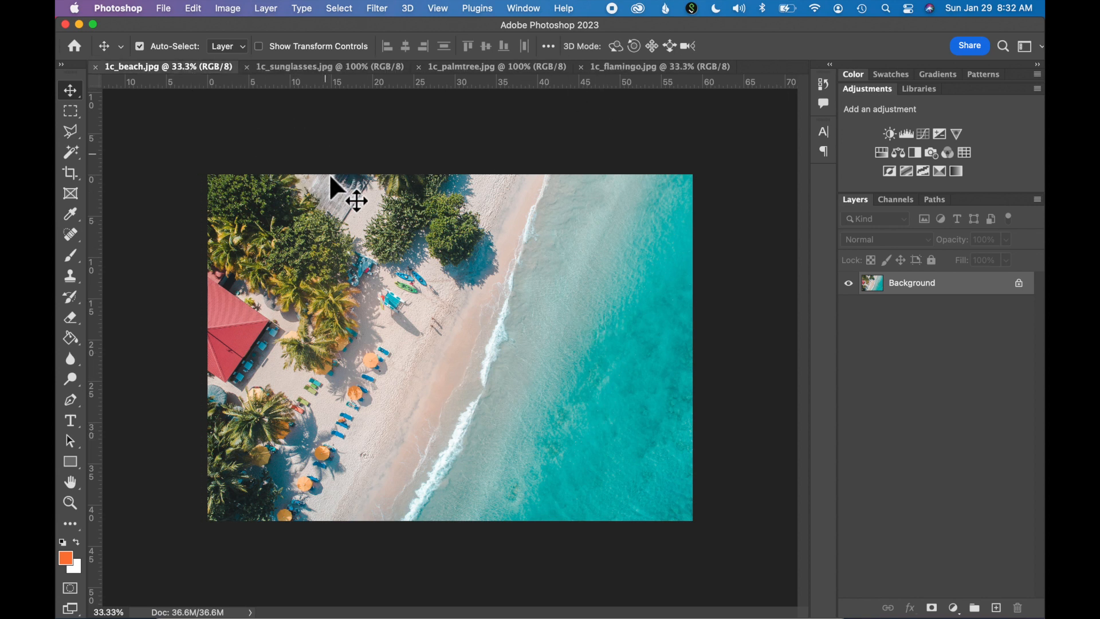
- Copy the 1c_sunglasses.jpg picture into 1c_beach.jpg as a new layer, placing it near the shoreline with the Move tool
left_click(302, 69)
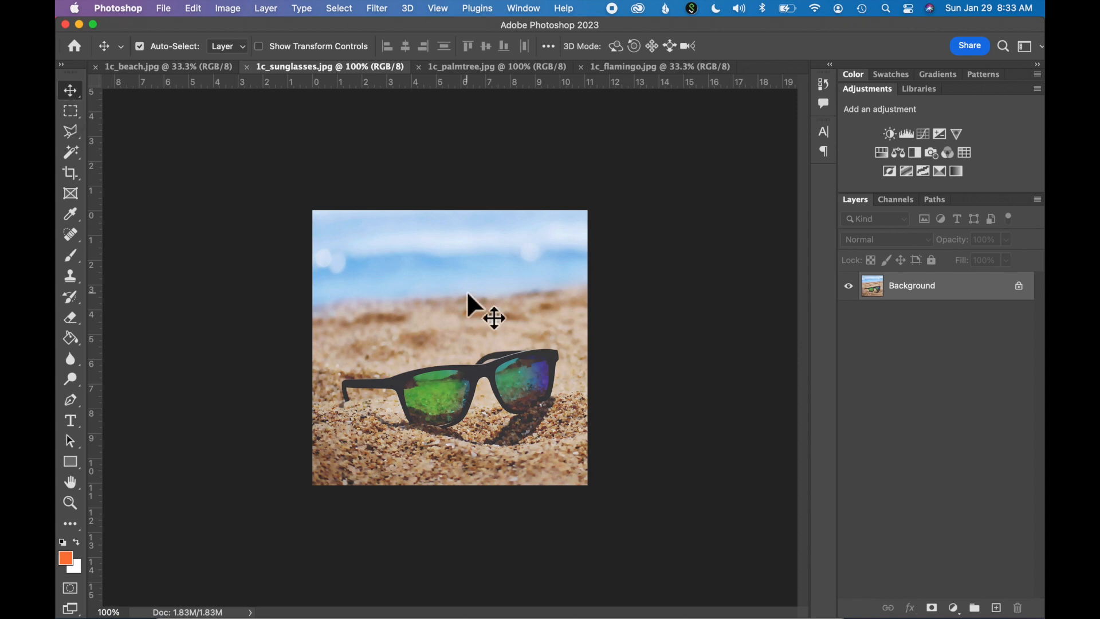
left_click(156, 68)
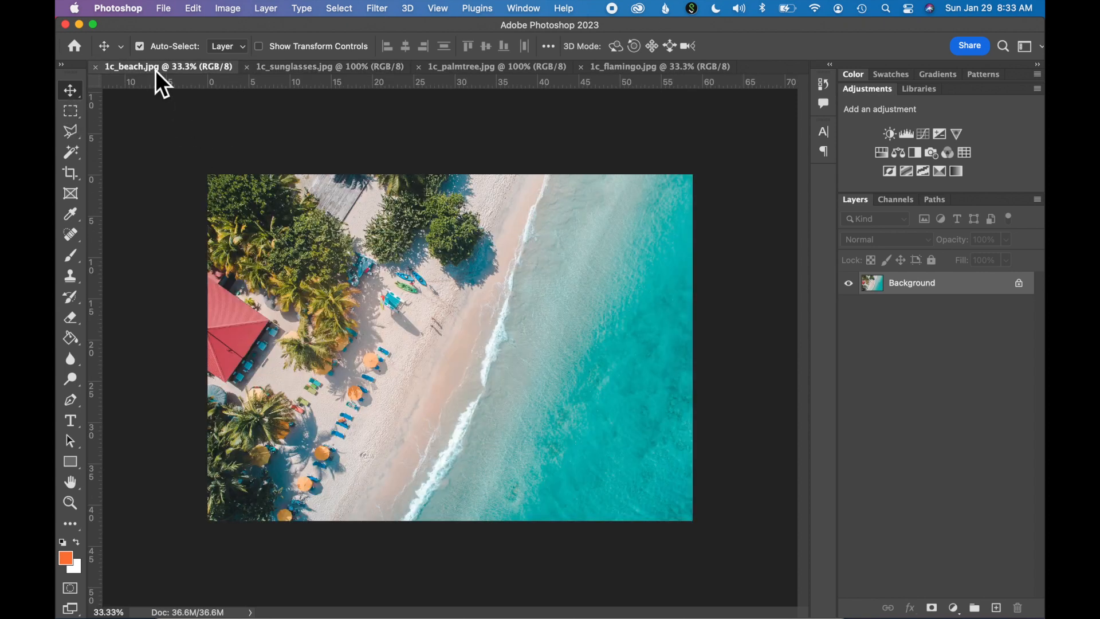
left_click(301, 68)
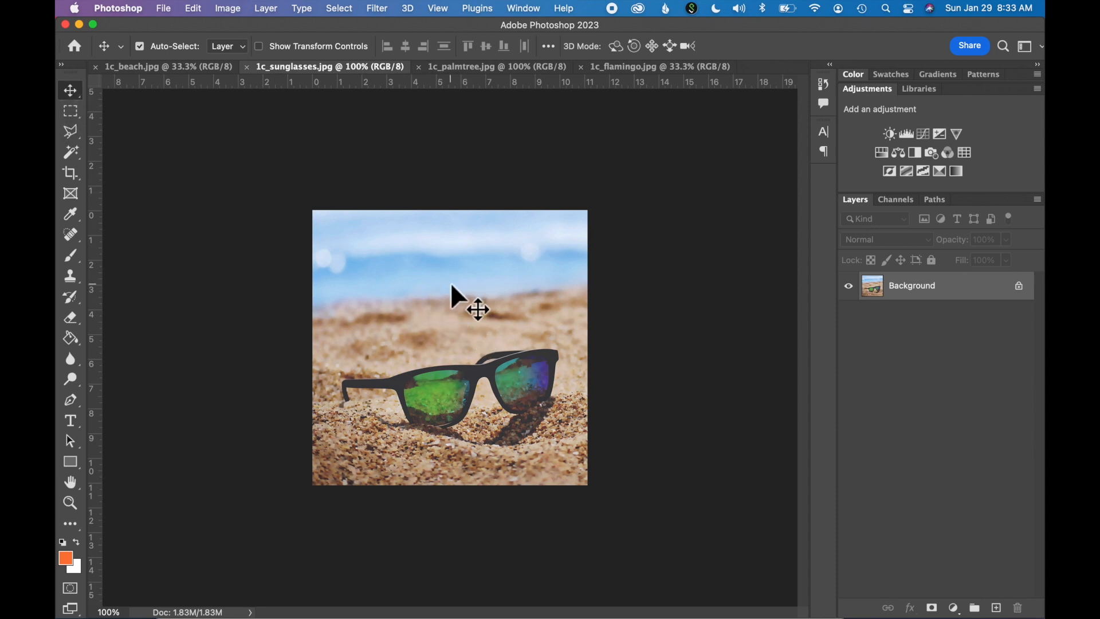
left_click_drag(451, 282, 351, 175)
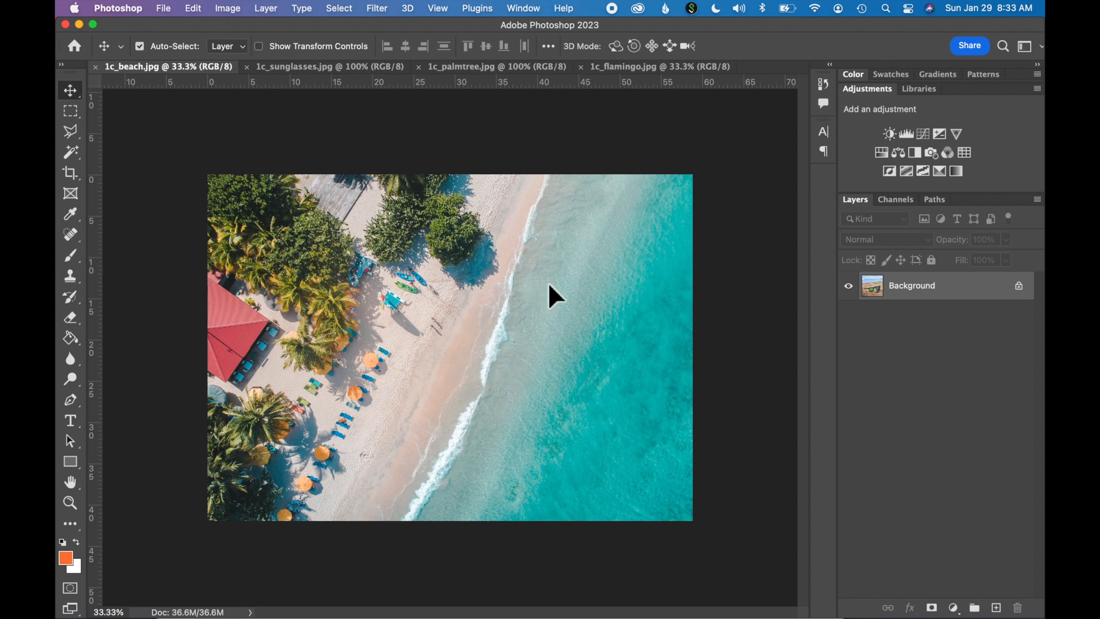
left_click_drag(549, 284, 552, 287)
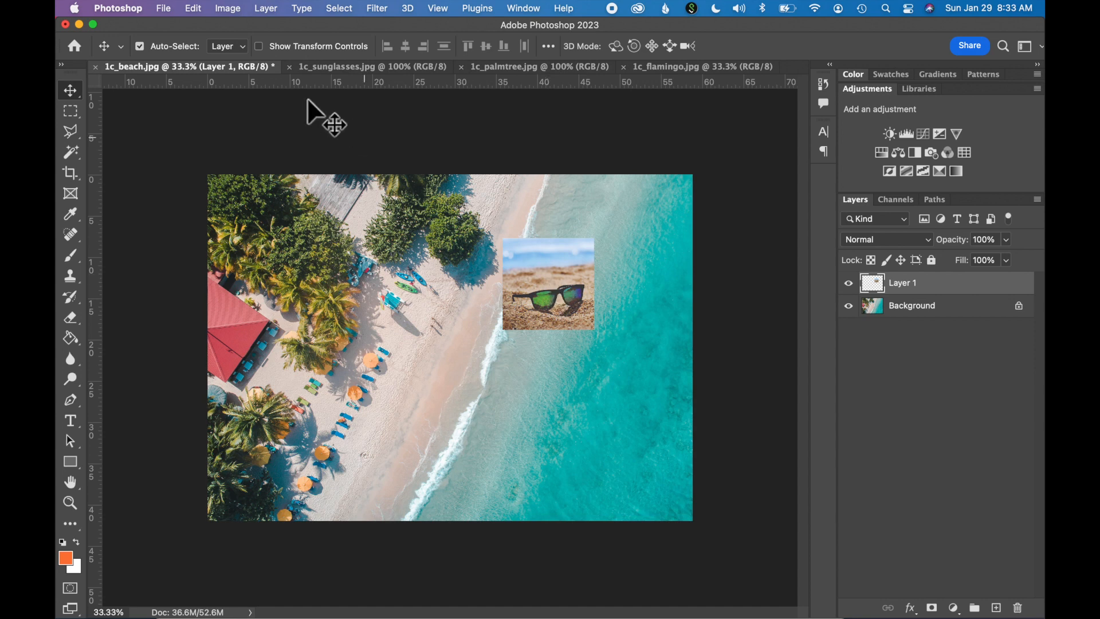
left_click(200, 14)
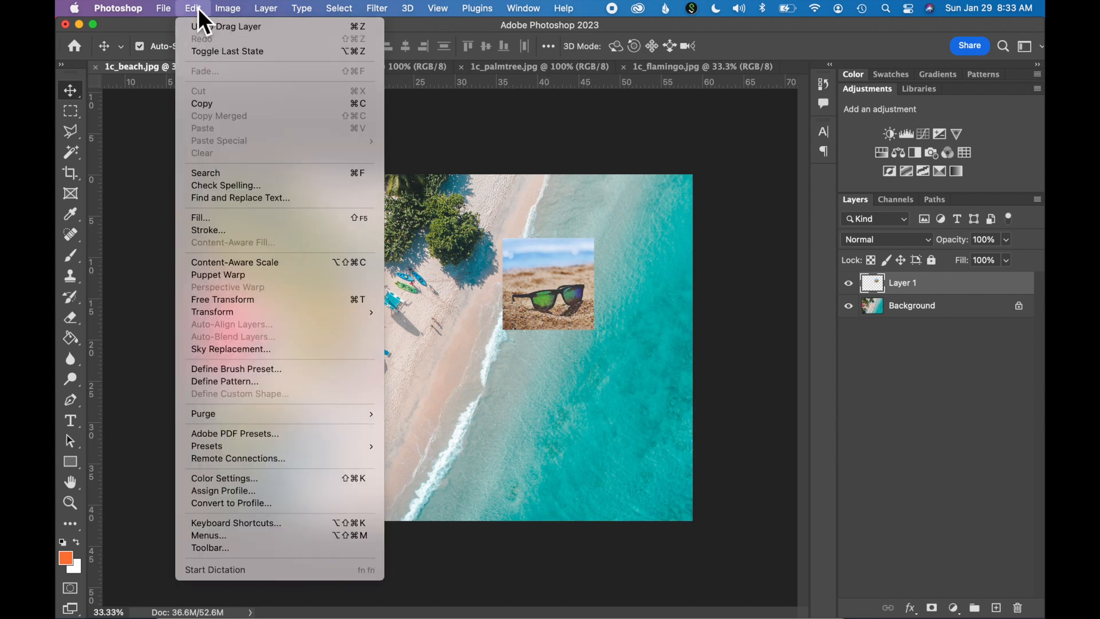
left_click(197, 8)
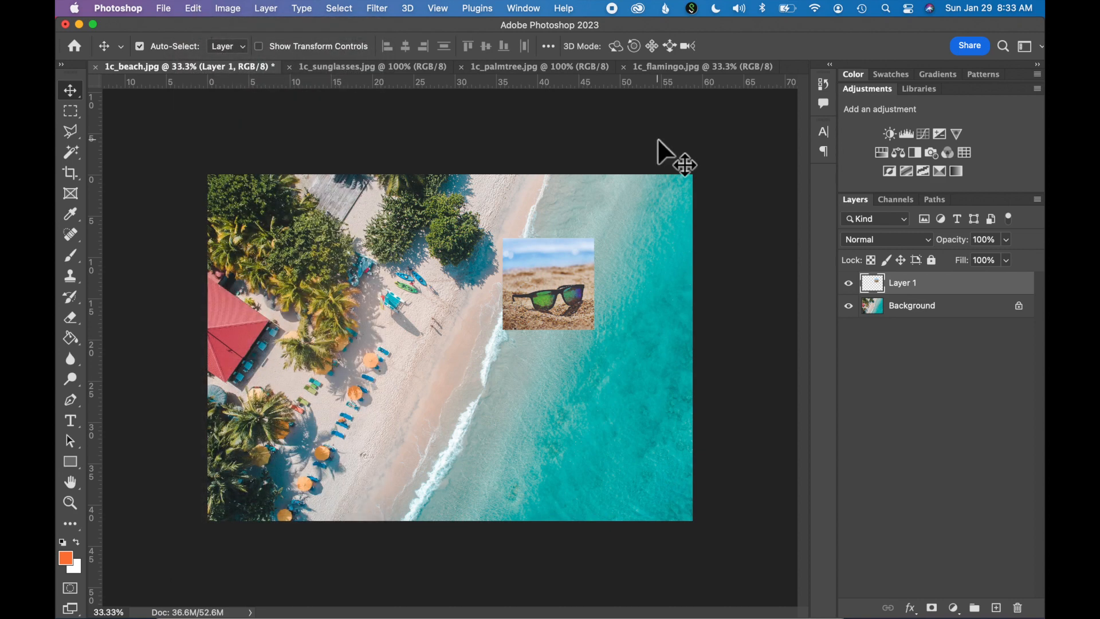
- Copy the 1c_palmtree.jpg picture into the beach document as a new layer using the Move tool
left_click(538, 67)
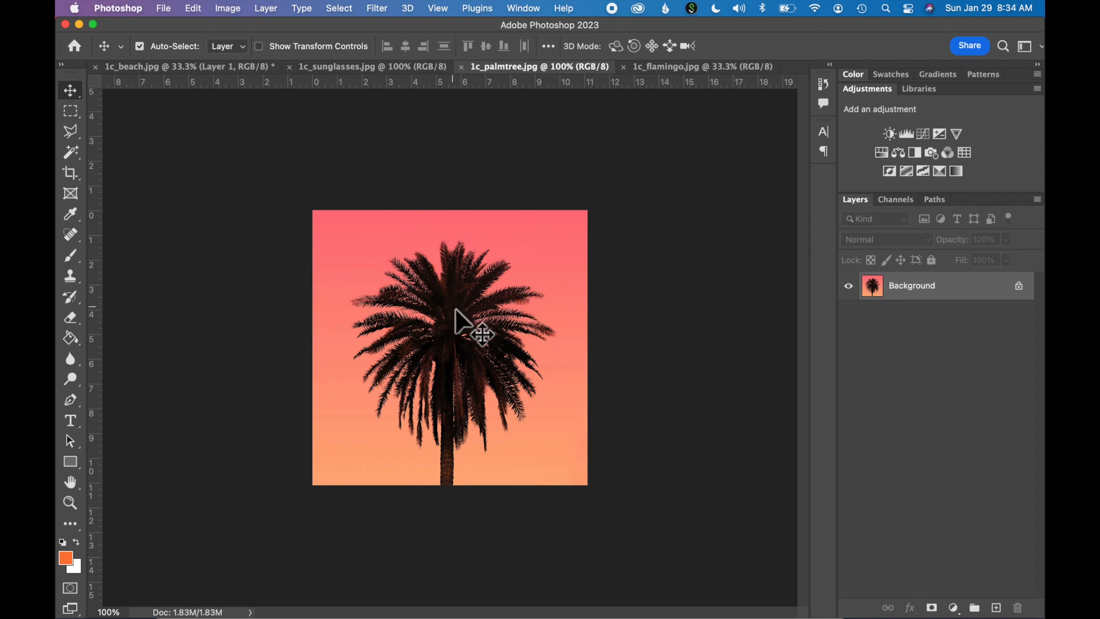
left_click_drag(457, 324, 320, 169)
left_click_drag(502, 347, 502, 347)
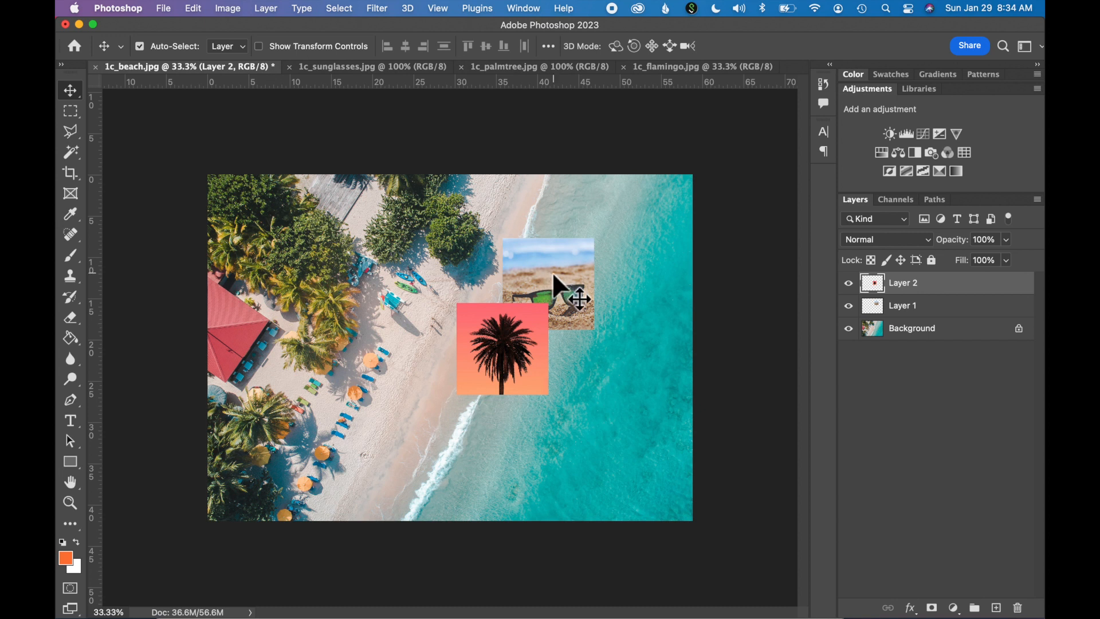
- Move the sunglasses picture to the beach image's upper-right water area and line up the palm tree picture directly beneath it
left_click_drag(549, 271, 615, 234)
left_click(507, 353)
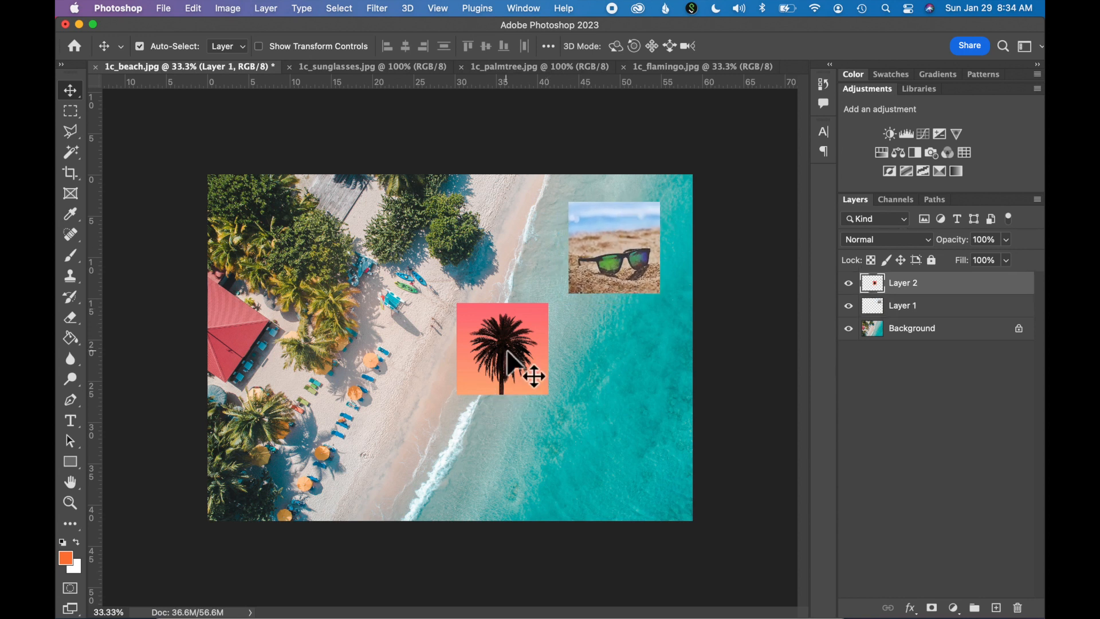
left_click_drag(507, 352, 621, 354)
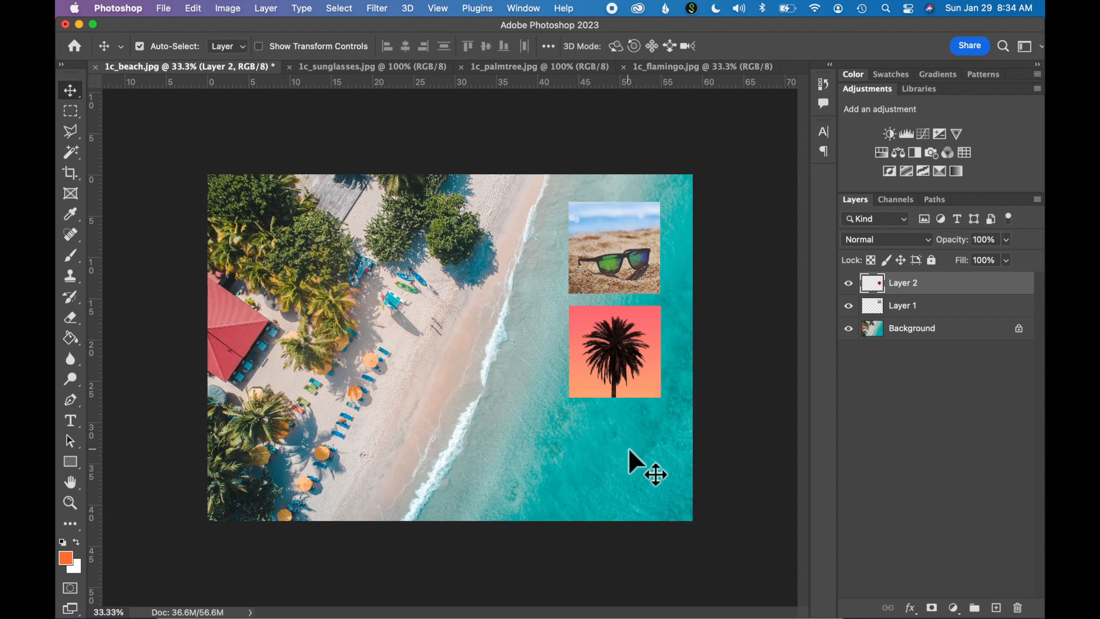
- Copy the 1c_flamingo.jpg picture into the beach document as a new layer above the palm tree layer
left_click(705, 73)
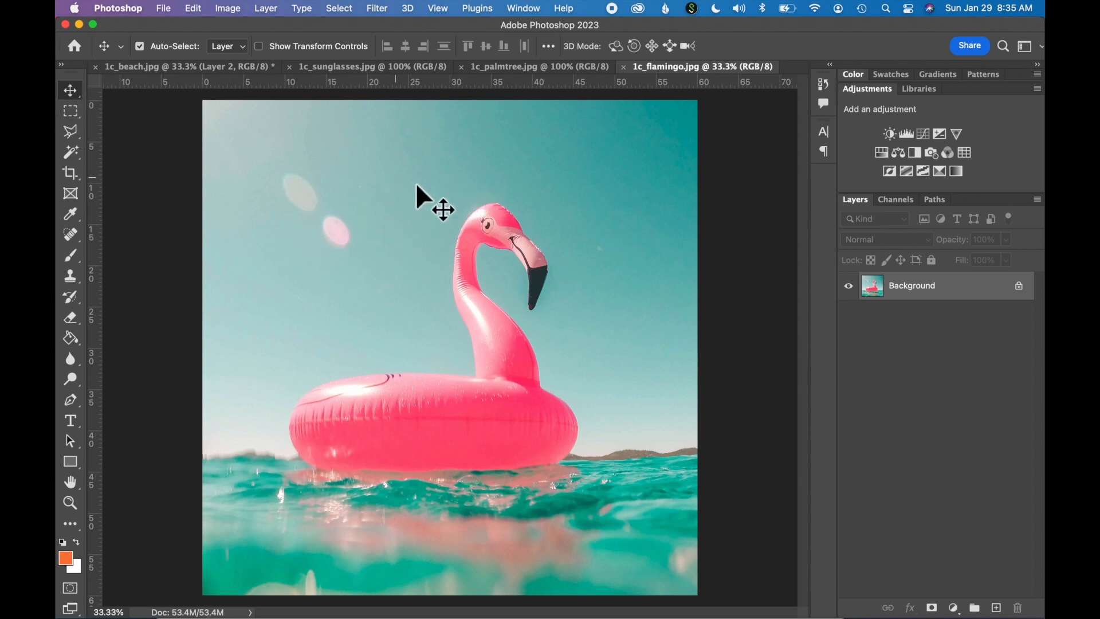
left_click_drag(416, 185, 167, 66)
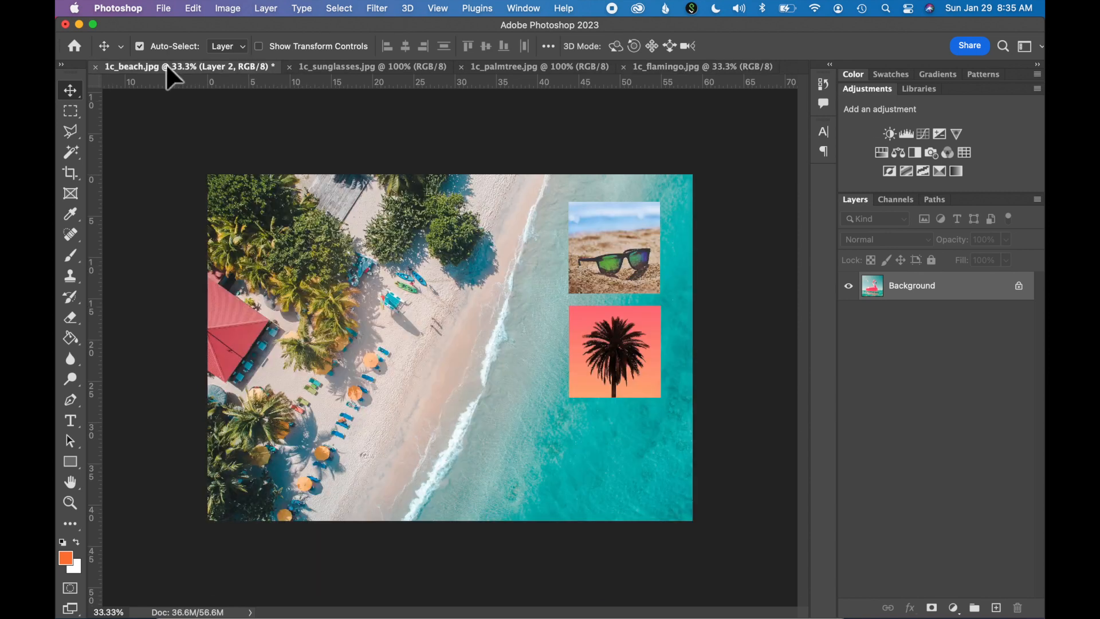
left_click_drag(250, 161, 416, 291)
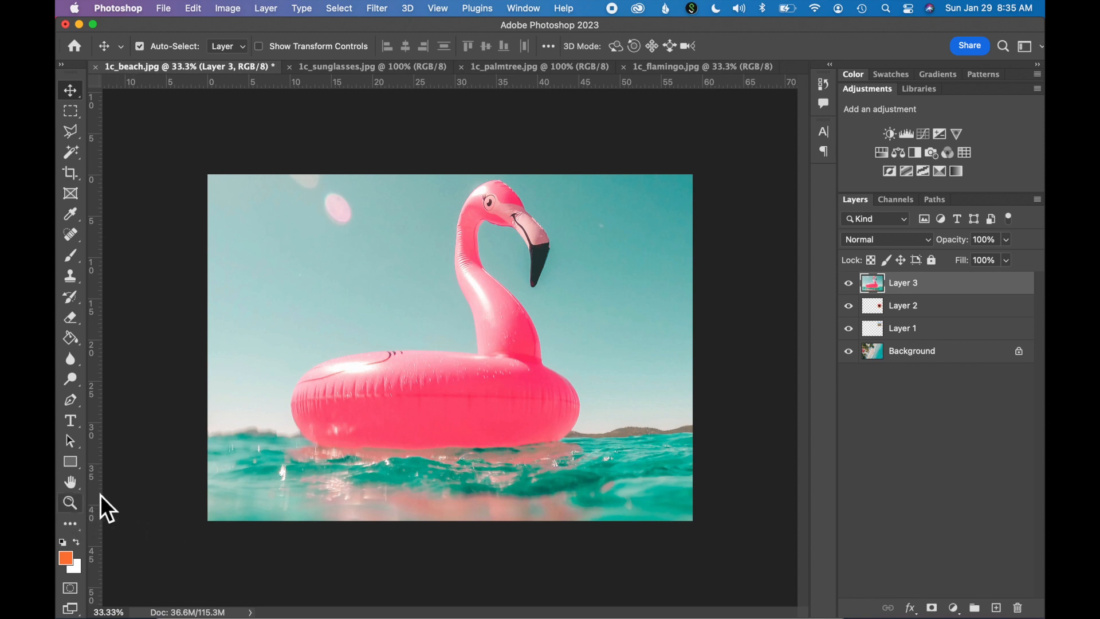
- Scale the flamingo layer to about 18.85% and position it directly below the palm tree picture, matching its width
key("z")
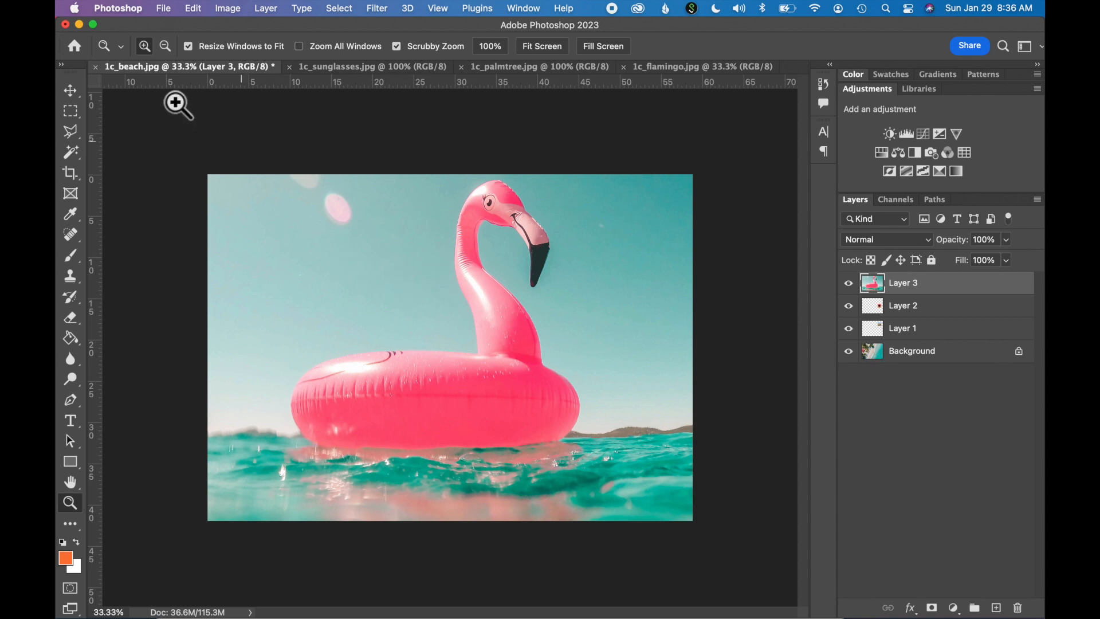
left_click(167, 51)
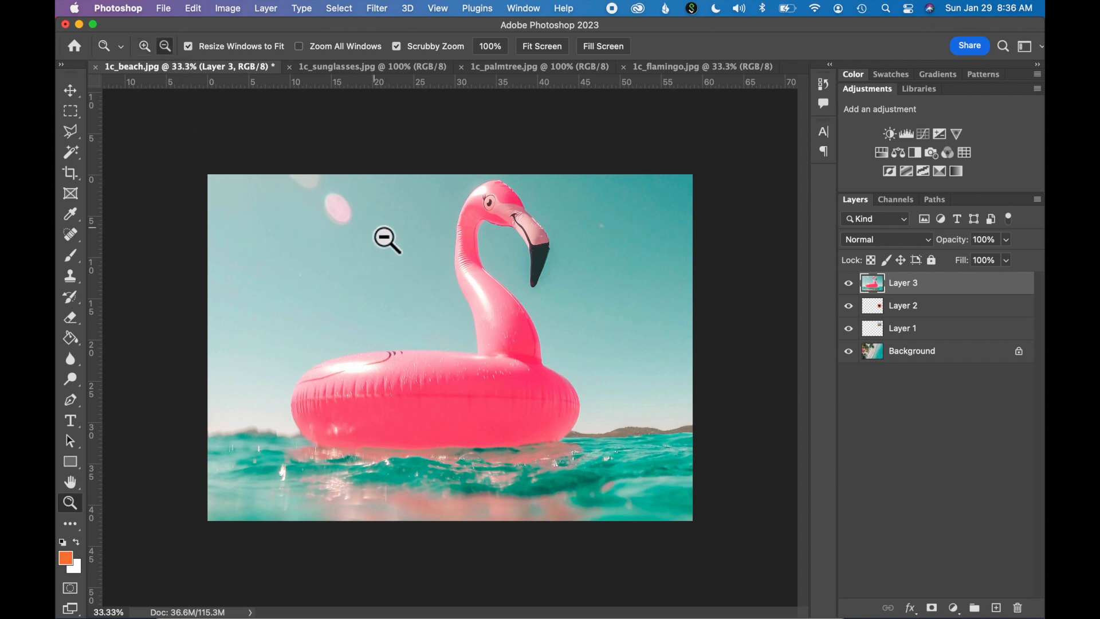
left_click(444, 295)
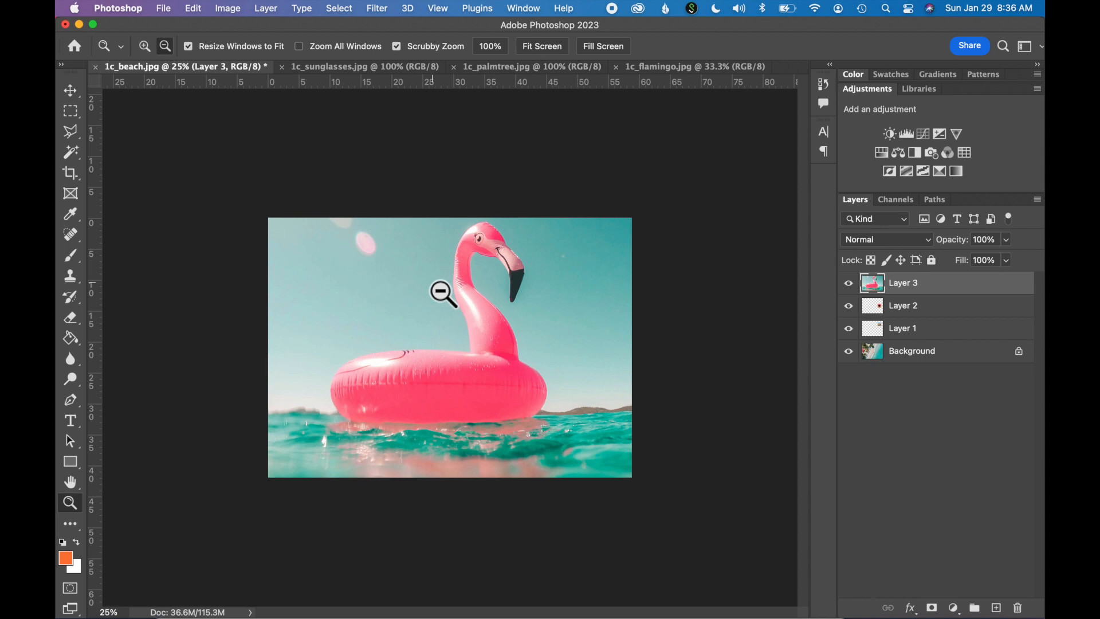
key("v")
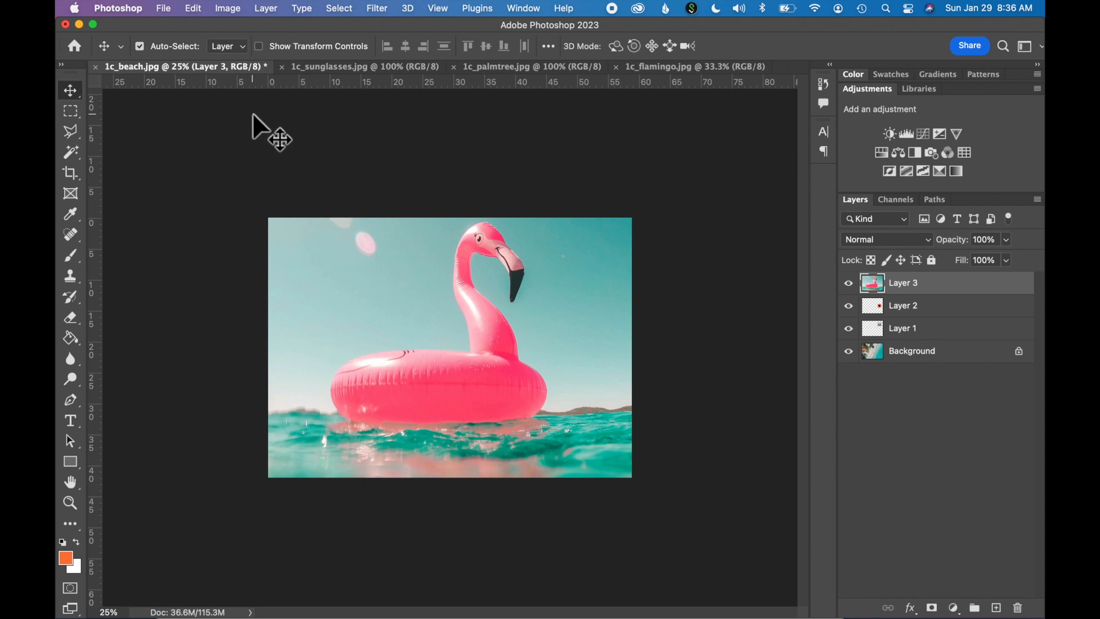
left_click(192, 10)
mouse_move(229, 314)
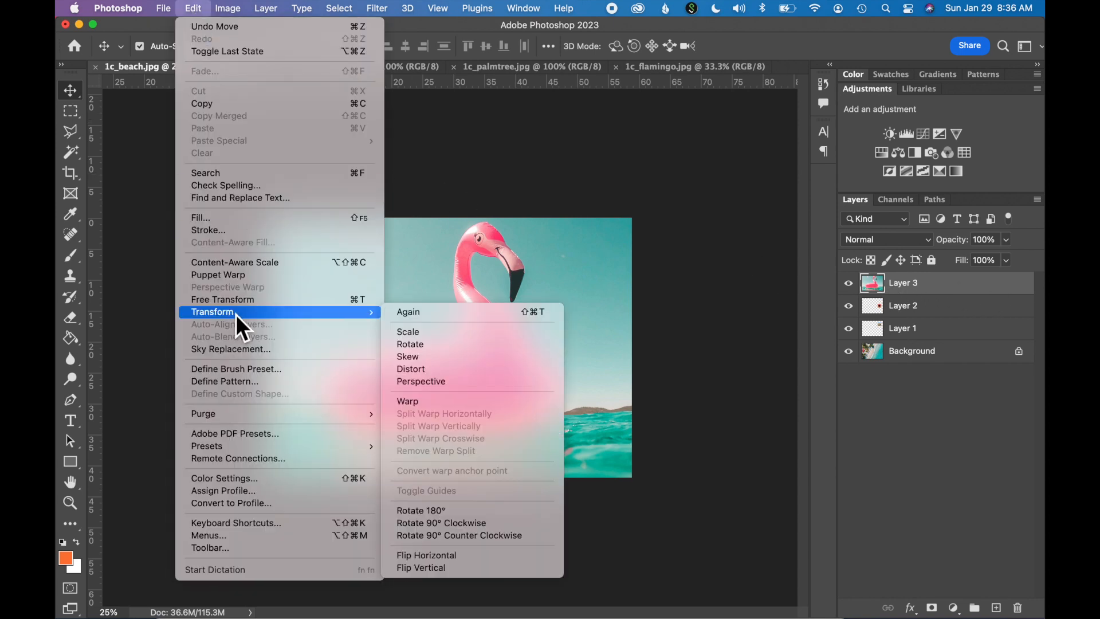
left_click(433, 332)
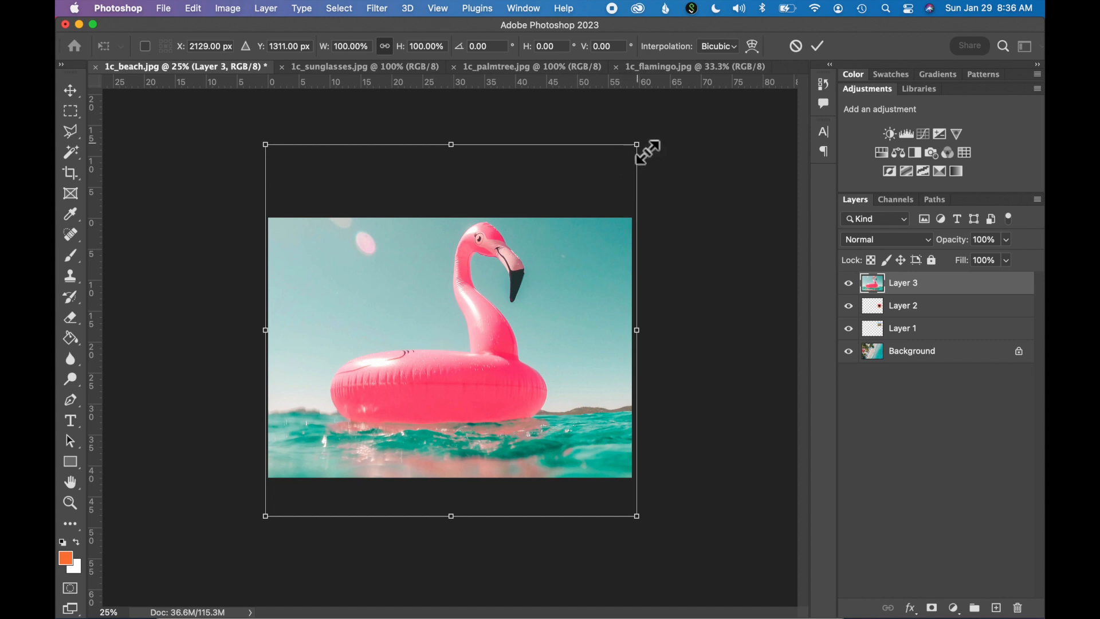
left_click_drag(648, 152, 480, 301)
left_click_drag(261, 521, 399, 383)
left_click_drag(452, 343, 589, 435)
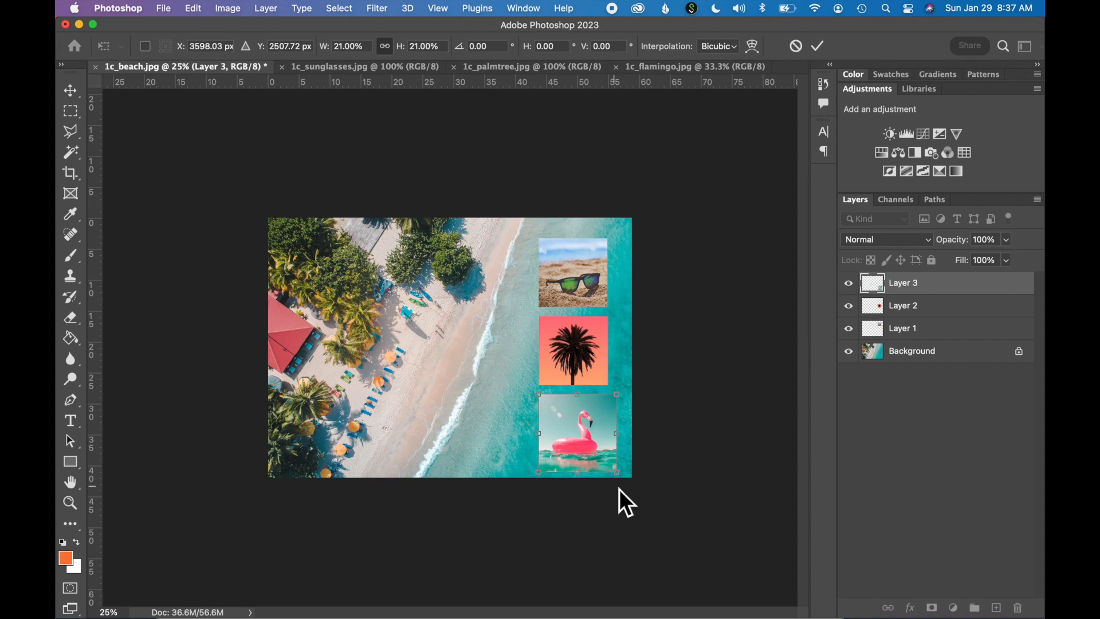
mouse_move(615, 474)
left_mouse_down()
mouse_move(609, 463)
mouse_move(620, 473)
left_mouse_up()
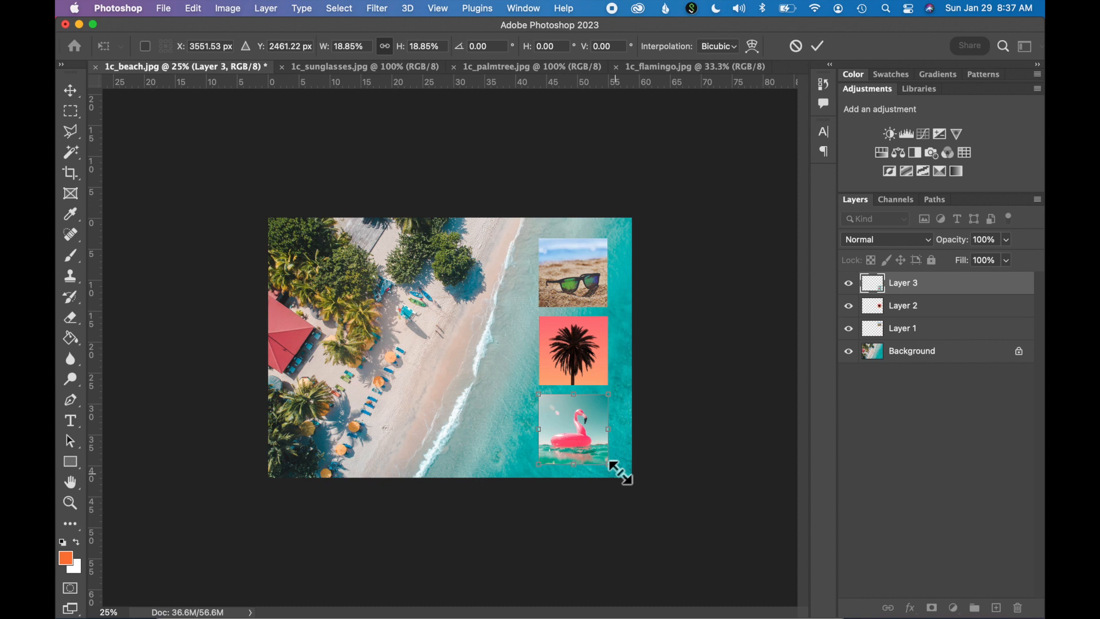
left_click(819, 51)
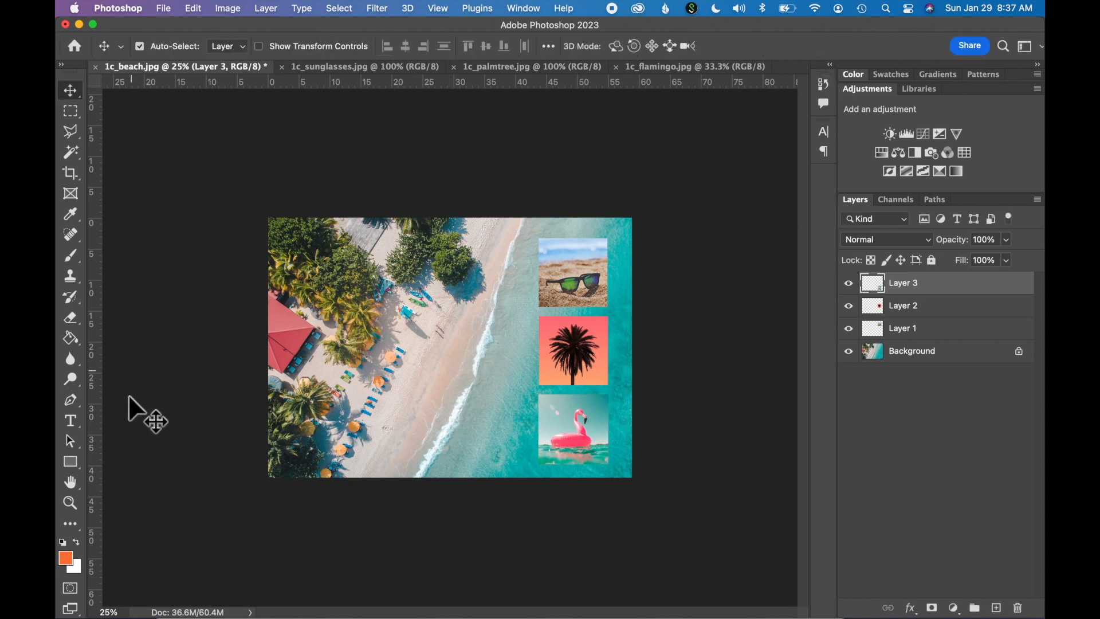
- Nudge the flamingo picture slightly right so its left edge lines up with the palm tree picture
left_click(73, 507)
left_click(566, 285)
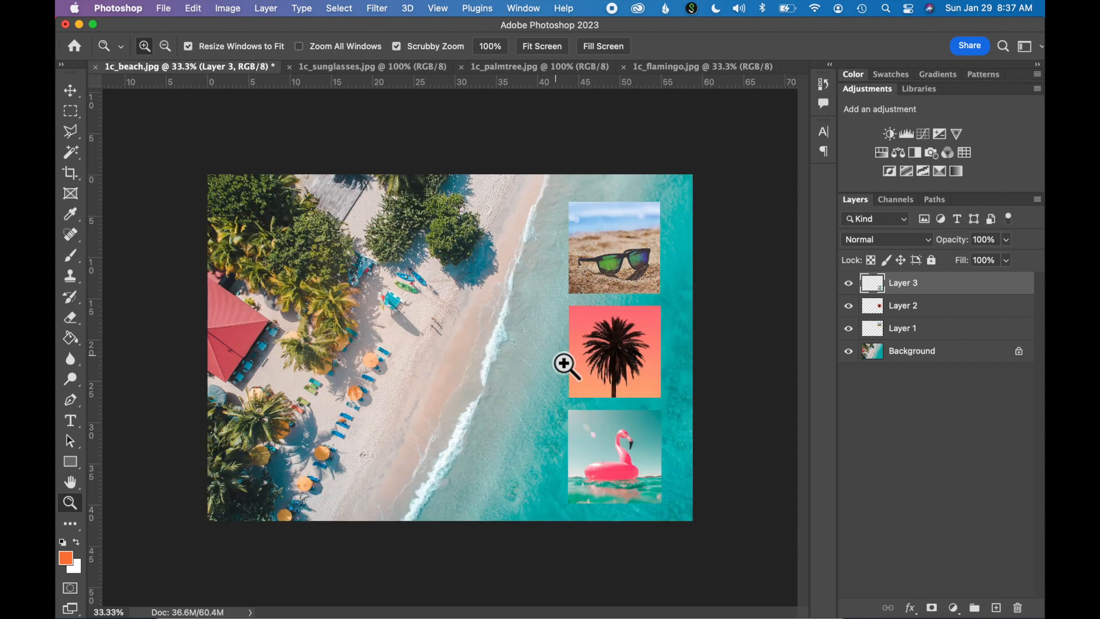
left_click(648, 433)
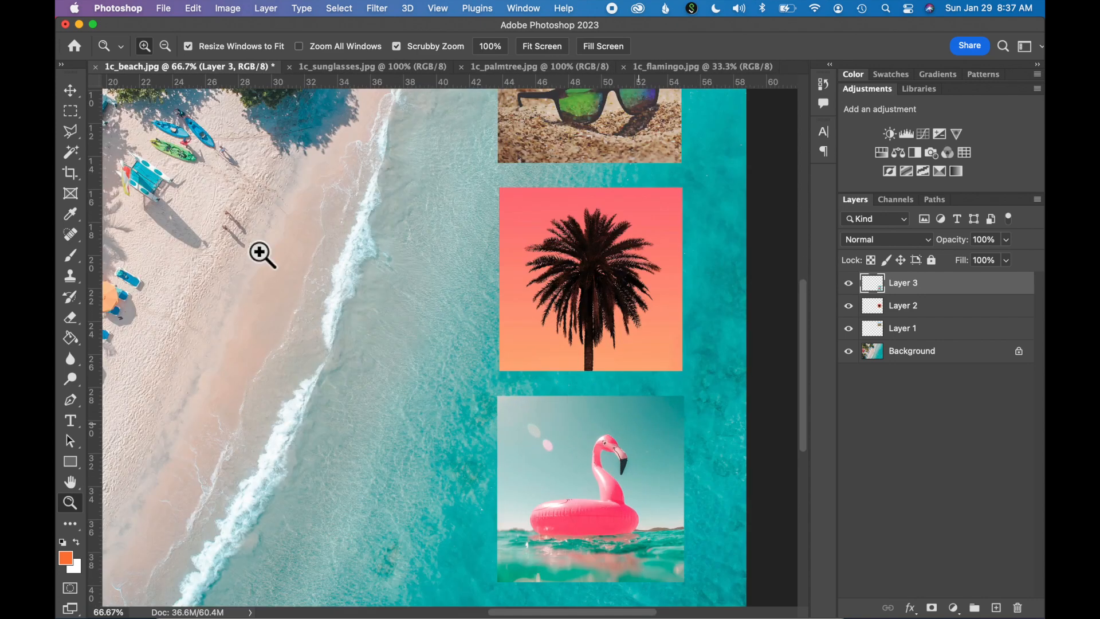
left_click(73, 91)
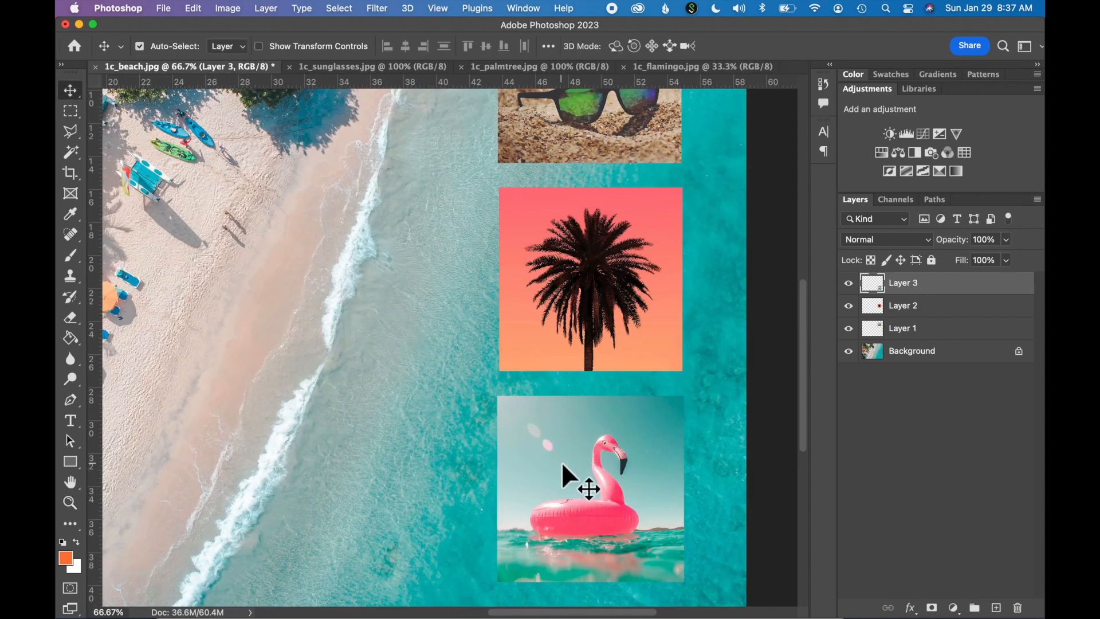
key("Right")
key("Right")
key("Right")
key("Right")
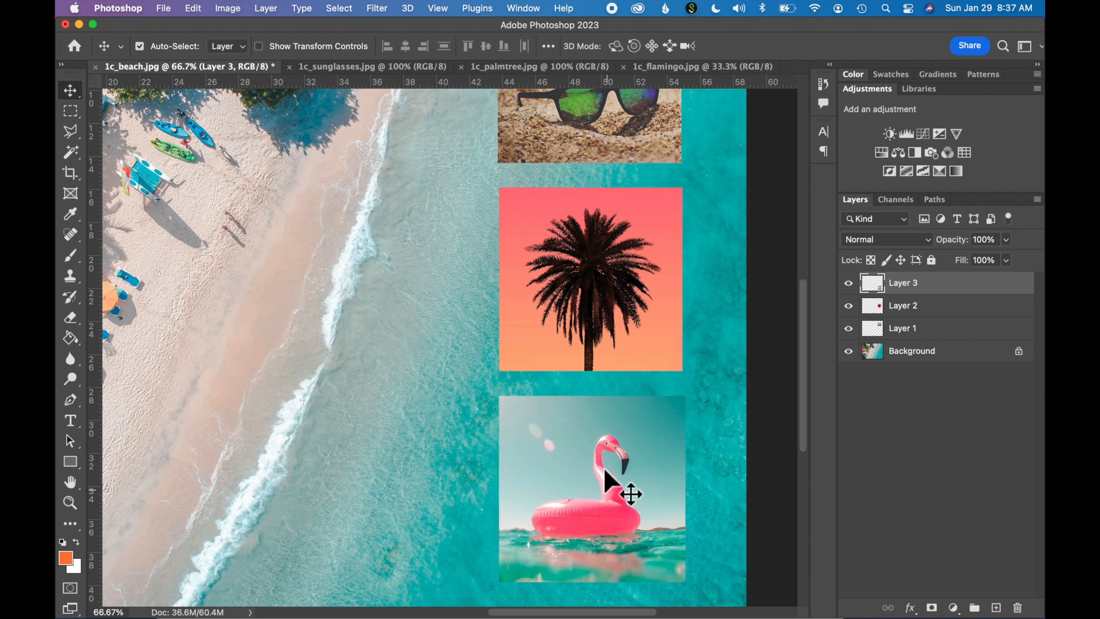
- Scale the flamingo picture to 98.5% so its right edge matches the palm tree picture above
key("super+t")
left_click_drag(693, 590, 690, 587)
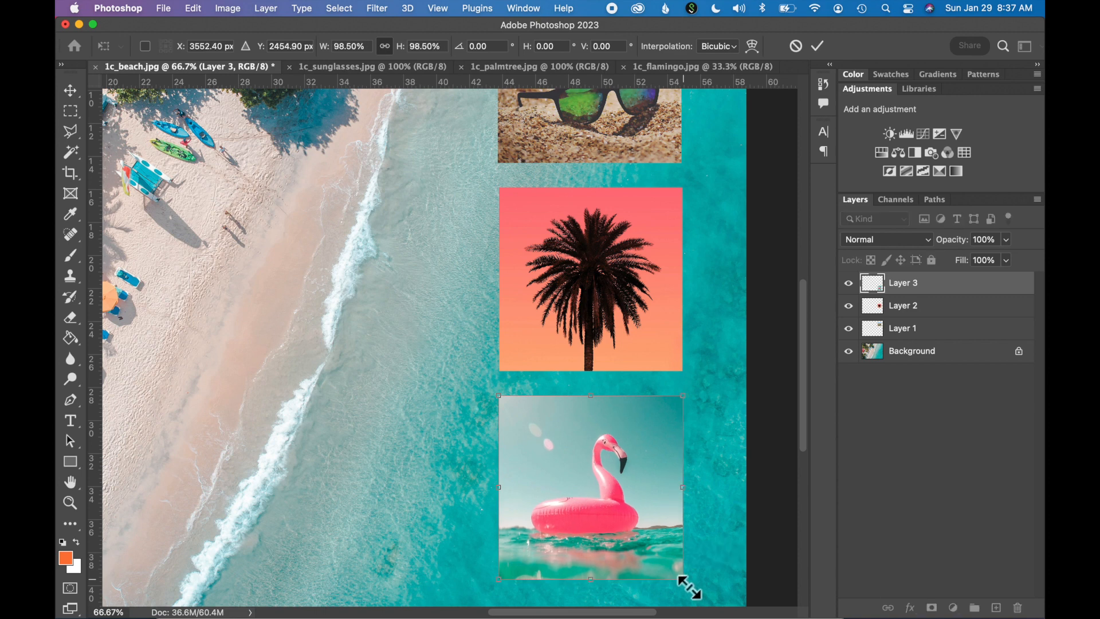
key("Return")
key("super+minus")
key("super+minus")
left_click(599, 242)
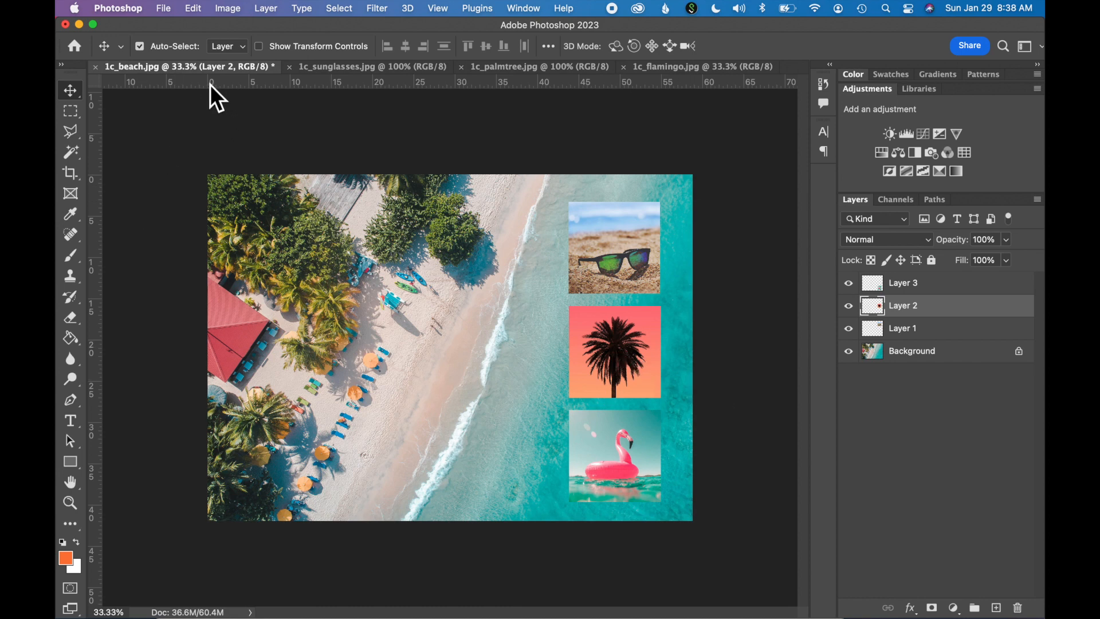
- Save the layered document in Photoshop format as 1c_beach_edit.psd in the exercise images folder
left_click(166, 8)
left_click(177, 153)
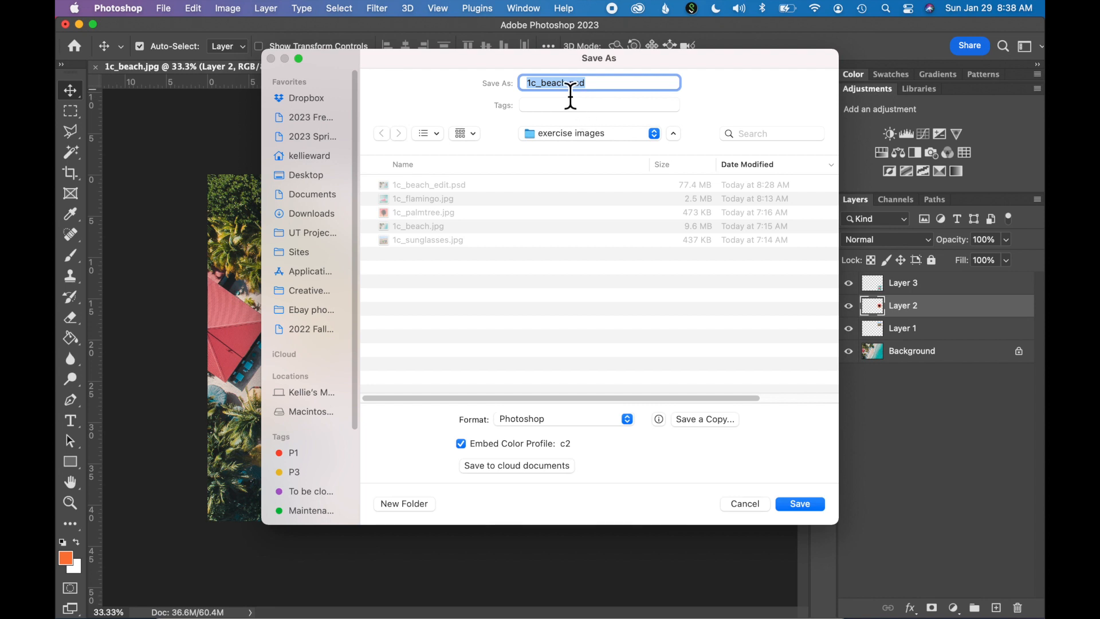
left_click(568, 86)
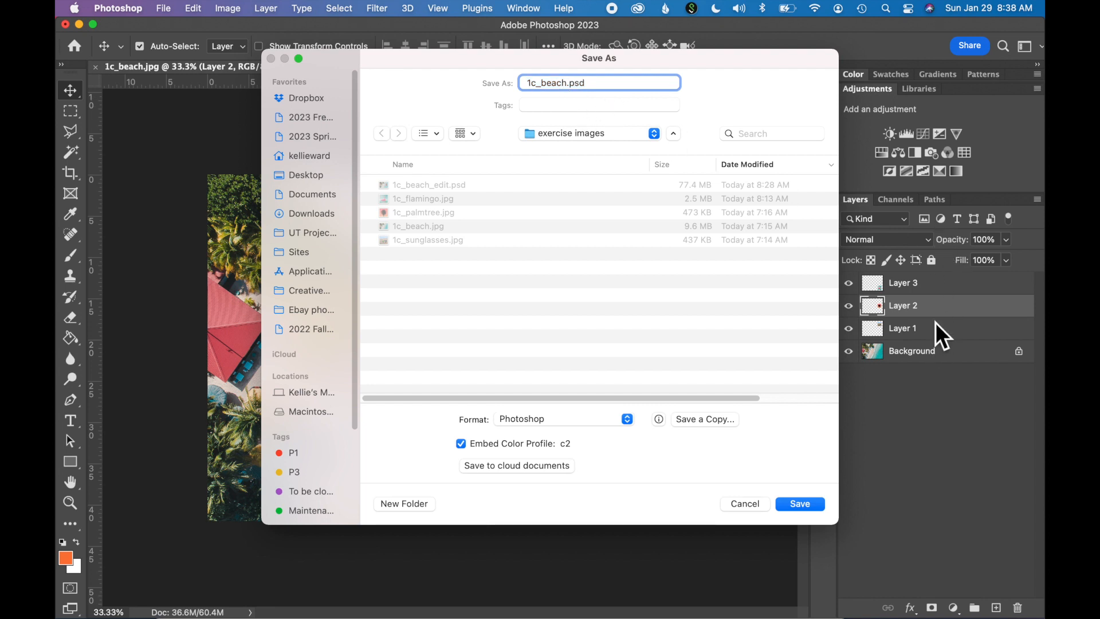
type("_edit")
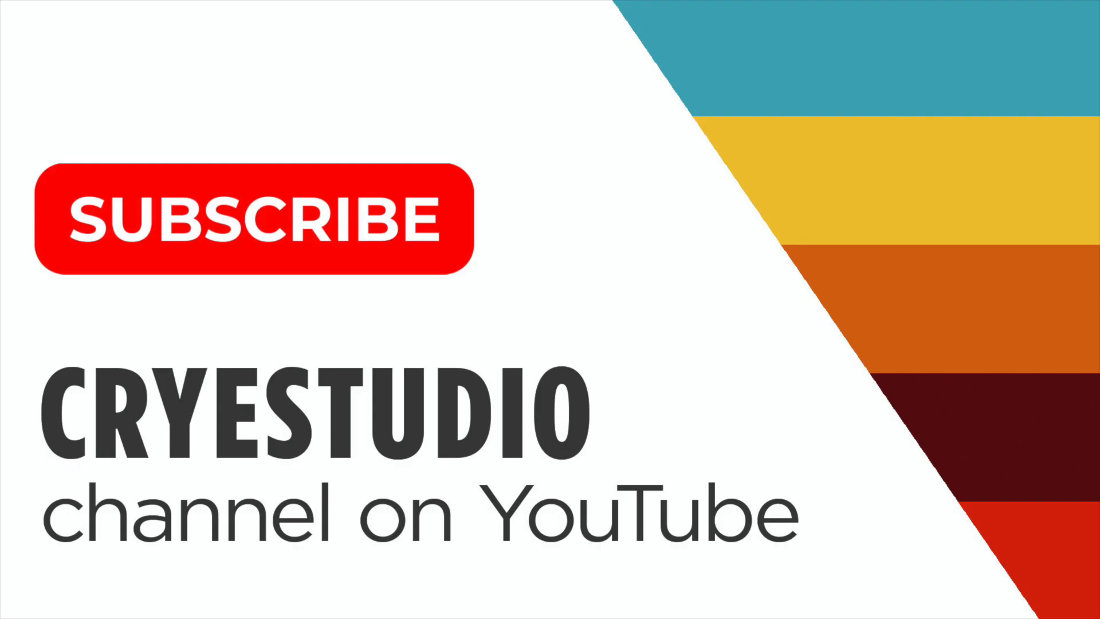